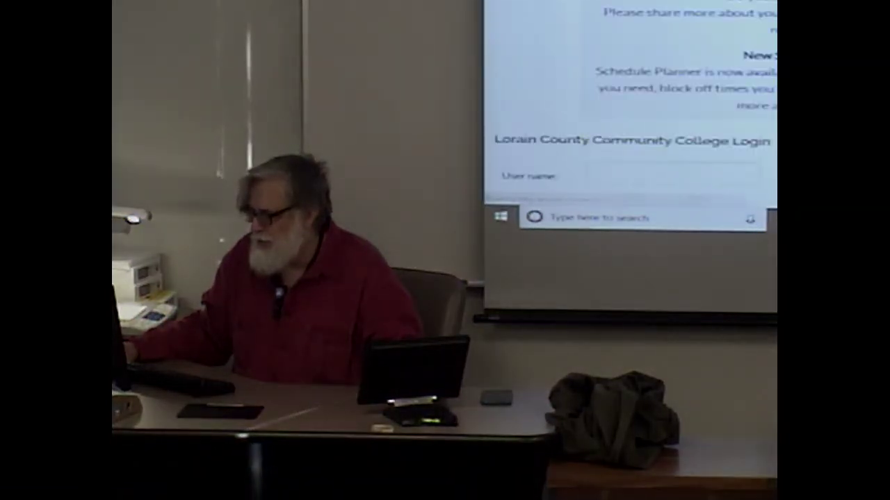
- Sign in to the college Canvas account with the account username and password
scroll(629, 104, "down", 3)
left_click(619, 53)
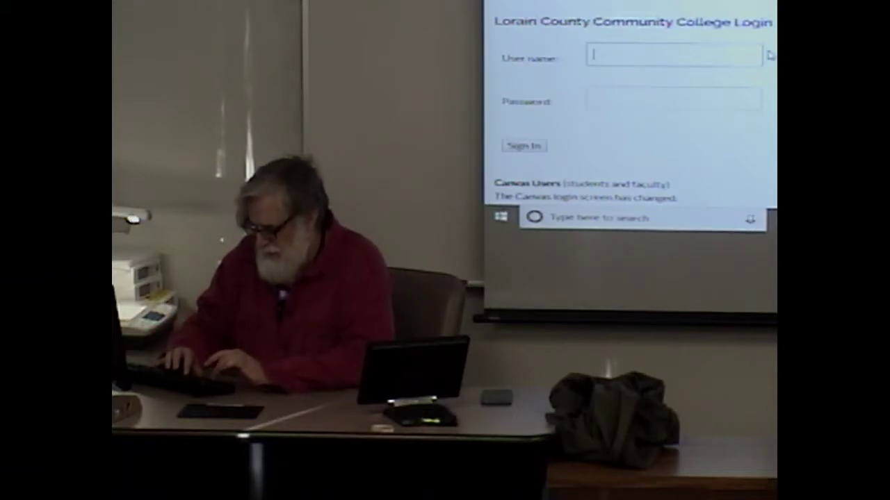
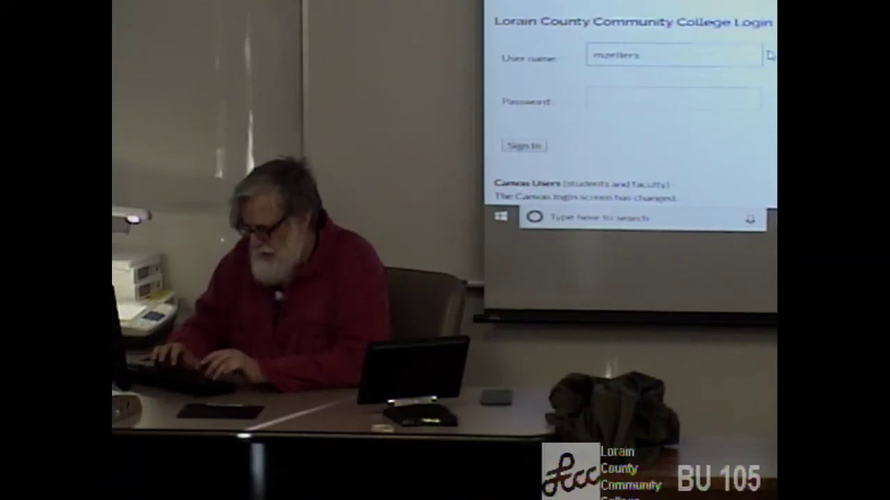
key("Tab")
type("••")
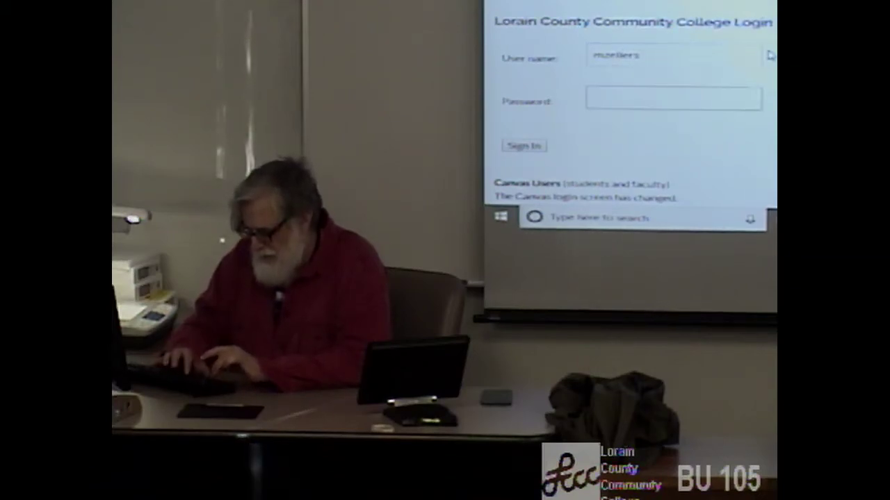
type("•••••")
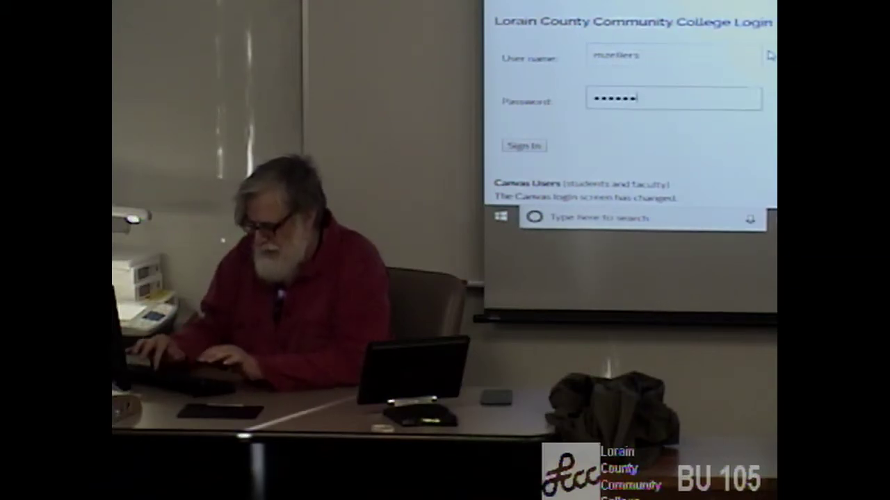
key("Return")
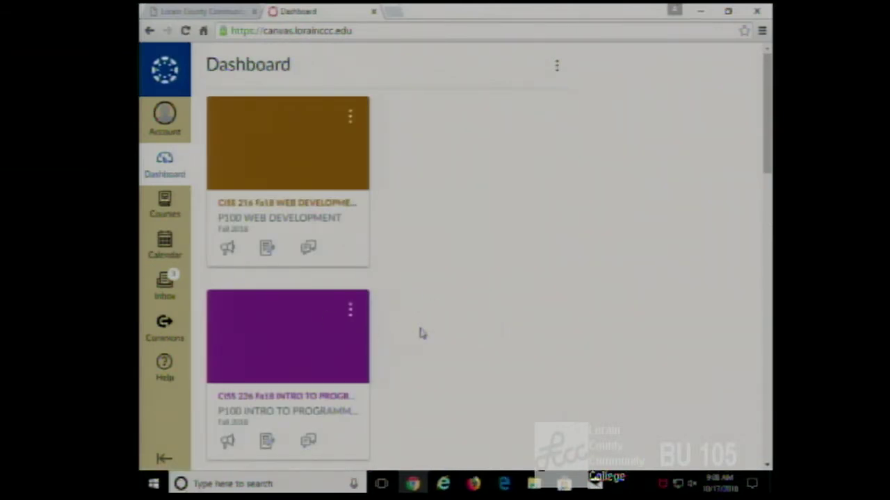
- In the P100 Web Development course, open the Week 9 'example for 10-15.zip' file page
scroll(420, 332, "down", 1)
left_click(294, 145)
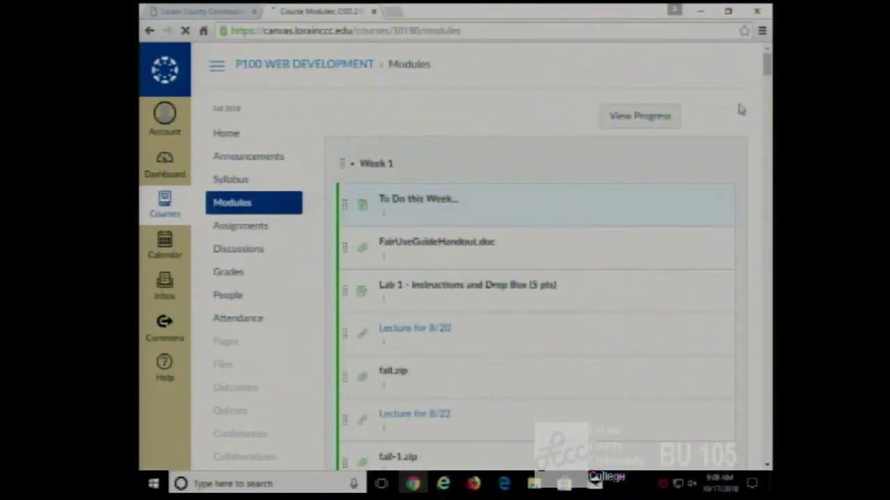
left_click_drag(768, 139, 768, 267)
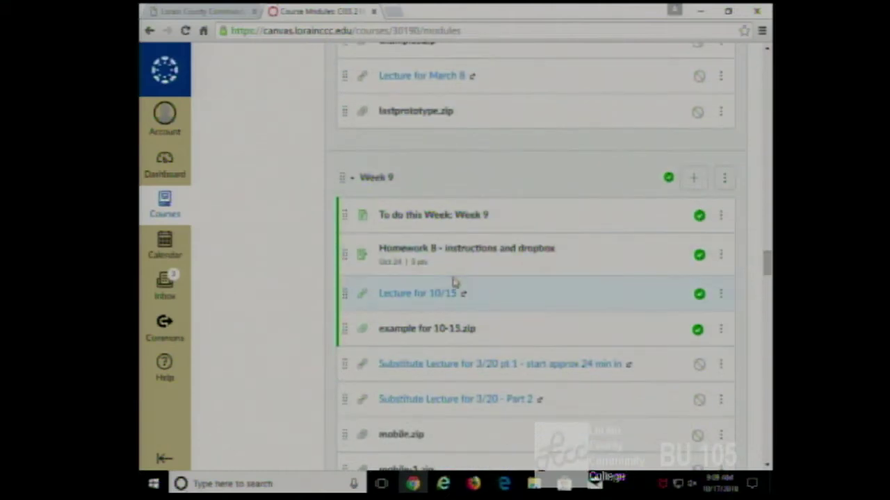
left_click_drag(438, 300, 438, 335)
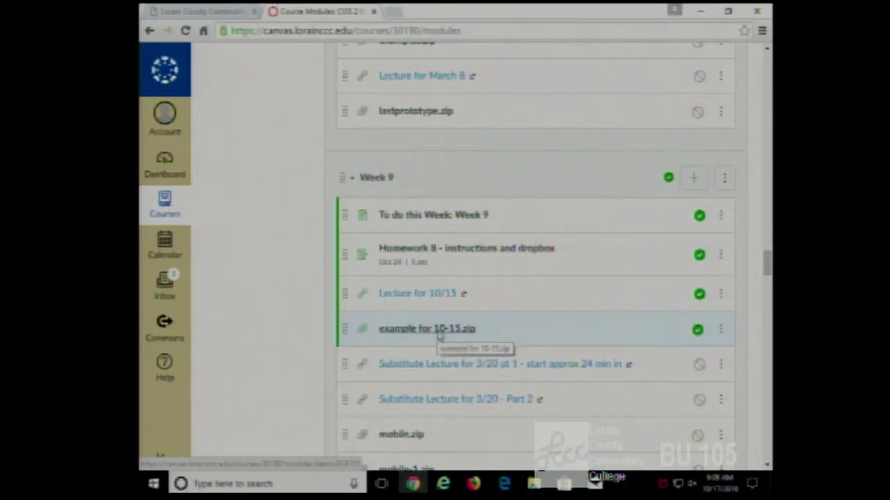
left_click(438, 335)
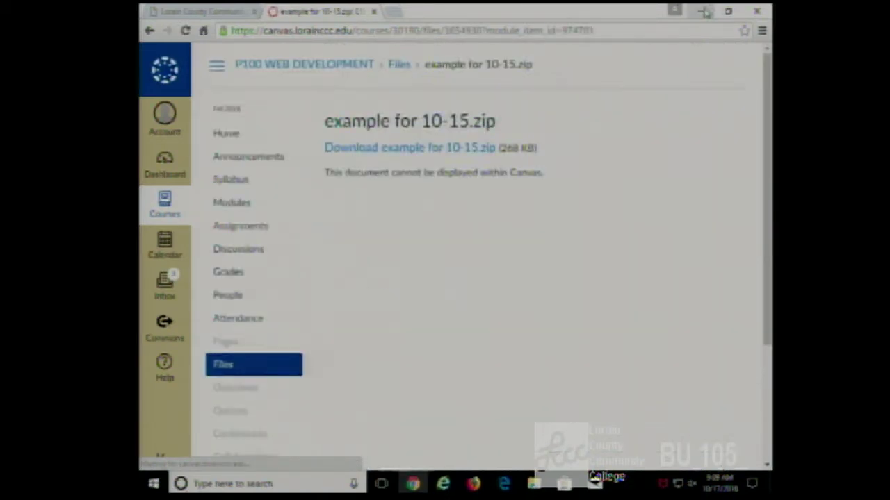
left_click(700, 11)
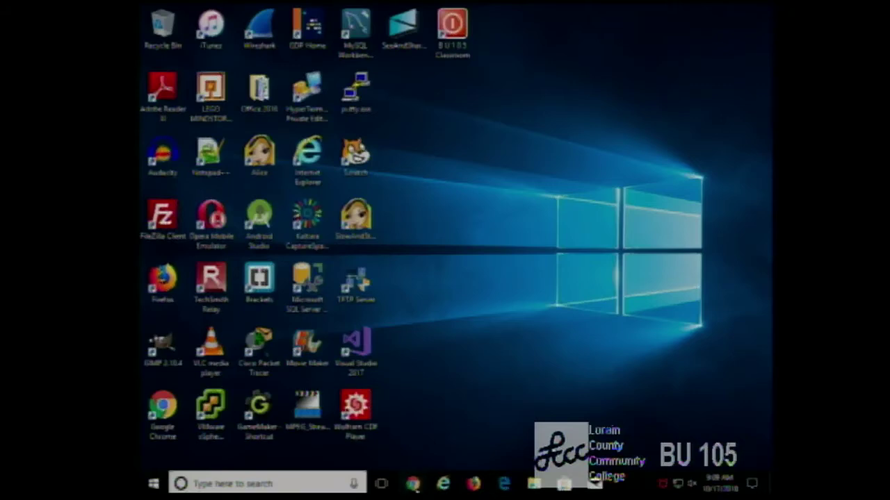
left_click(413, 484)
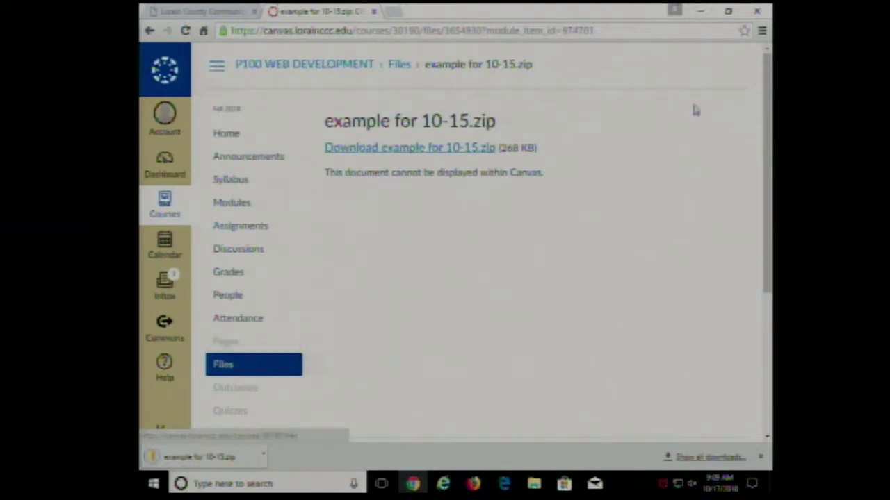
- Extract the 'example for 10-15' folder to the desktop and select index.html in its float folder
left_click(701, 11)
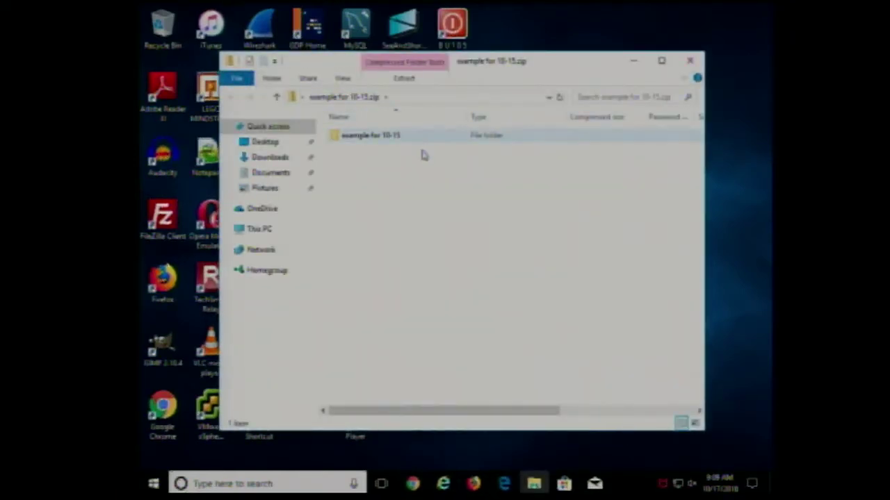
left_click_drag(526, 68, 604, 301)
left_click_drag(459, 373, 521, 201)
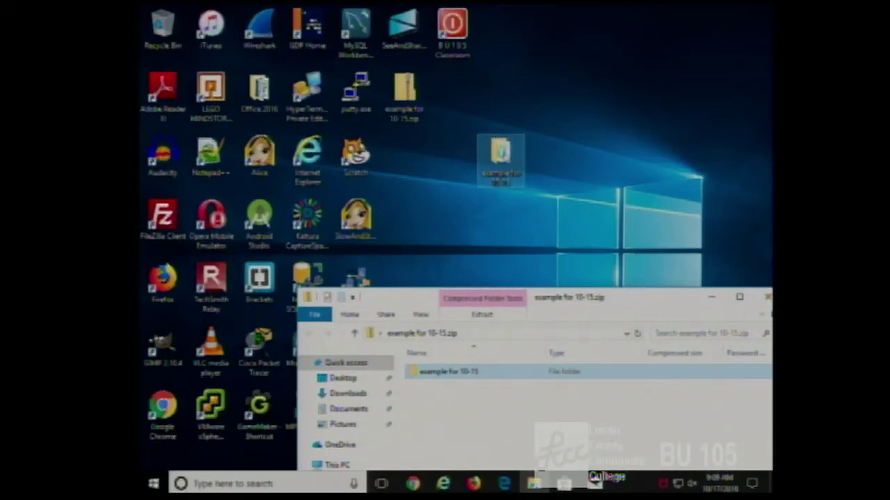
double_click(500, 158)
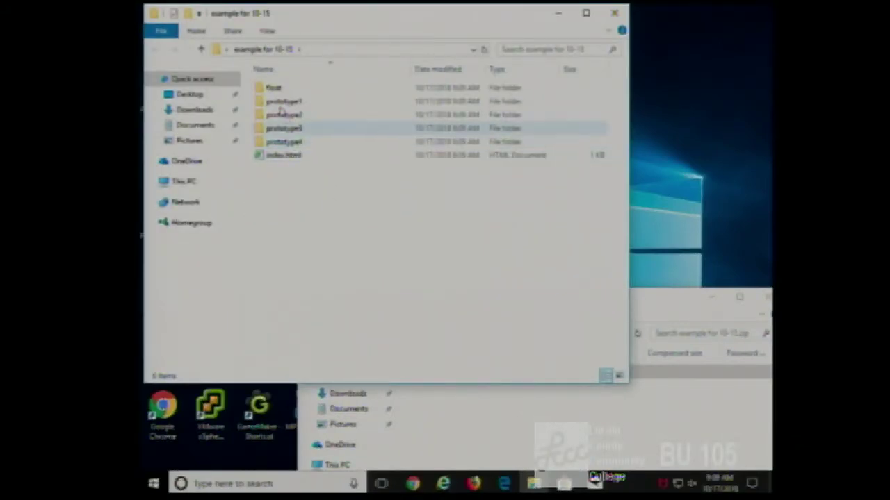
double_click(271, 89)
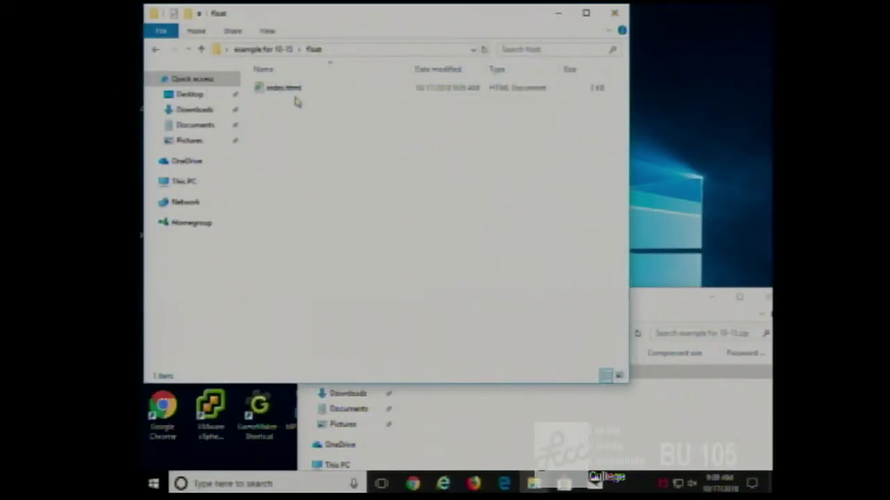
left_click_drag(292, 91, 390, 105)
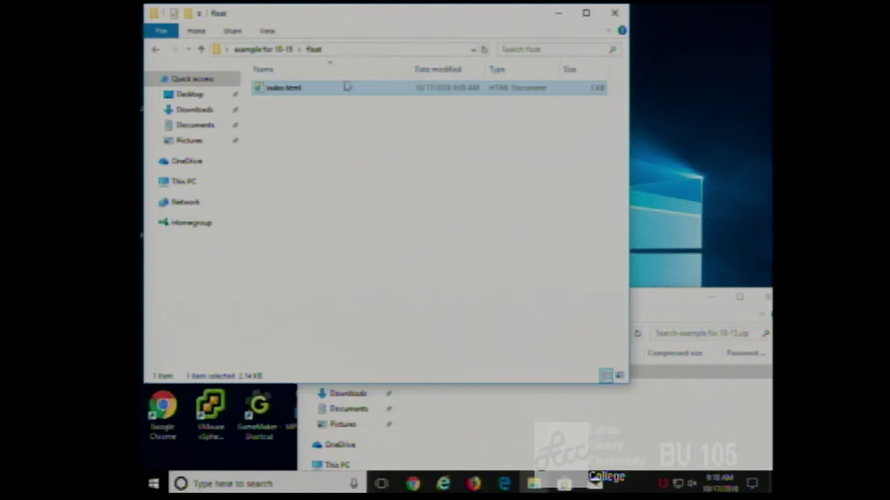
- Open index.html in Google Chrome to view the Float Example page
double_click(282, 90)
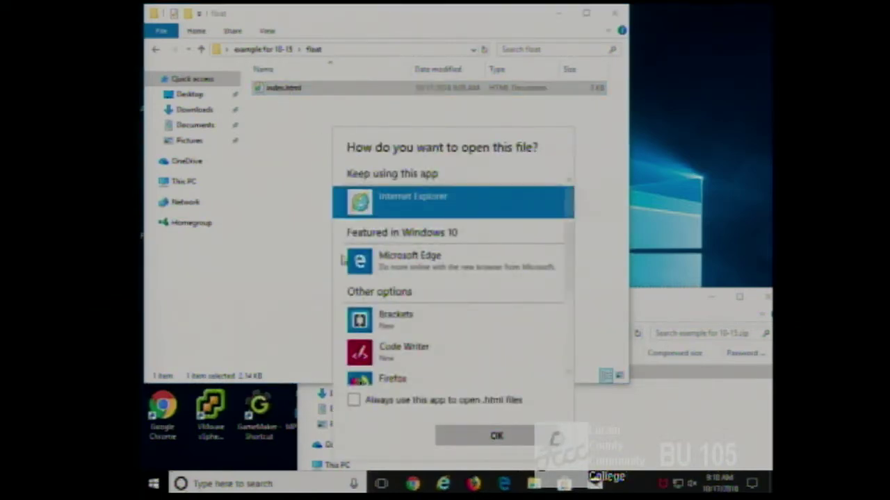
scroll(464, 300, "down", 2)
scroll(459, 306, "down", 1)
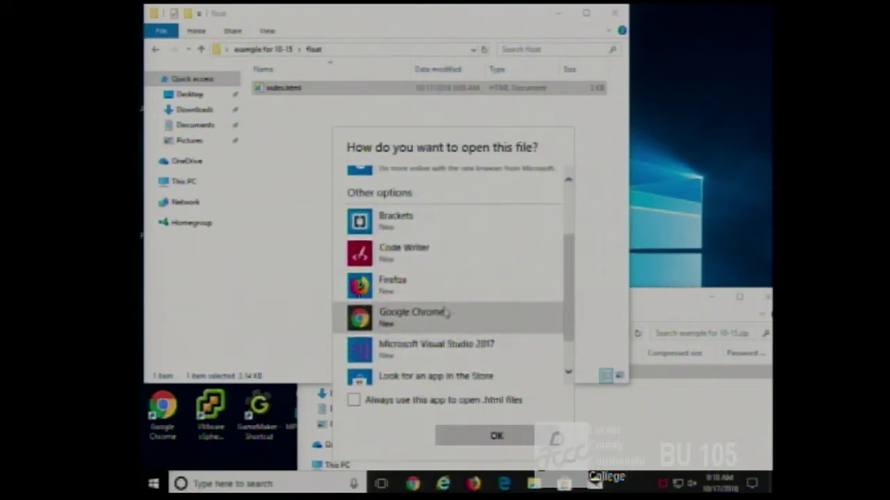
left_click(441, 313)
left_click(498, 436)
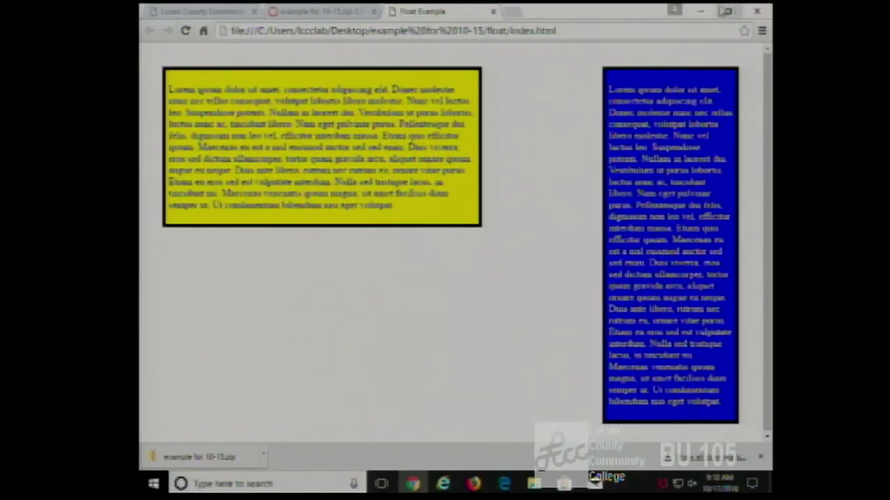
- Minimize Chrome and bring the float folder's Explorer window back to the front
left_click(700, 11)
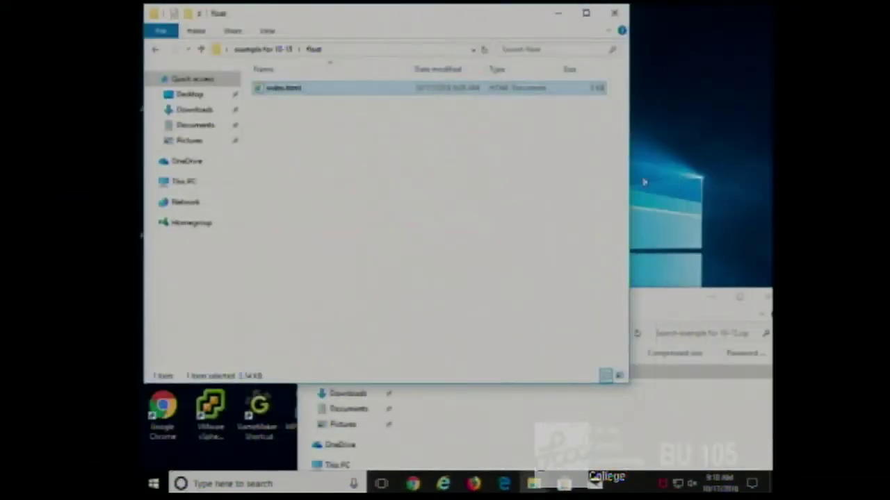
left_click(684, 291)
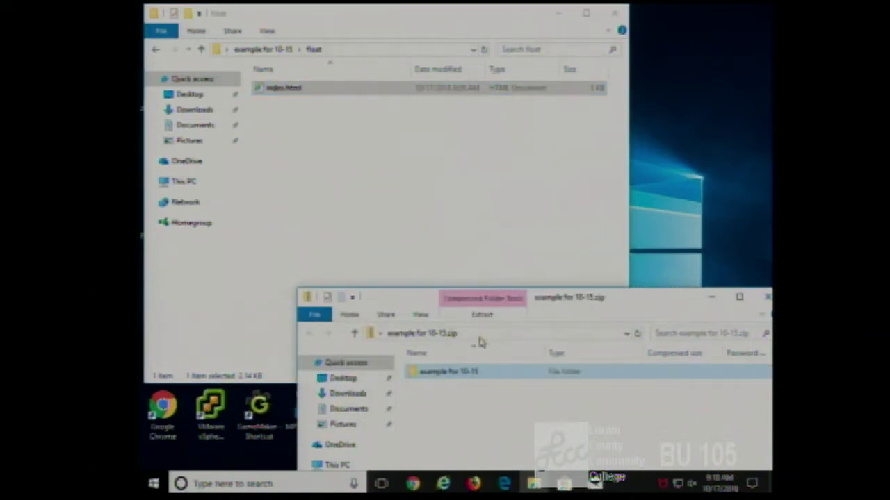
left_click(275, 91)
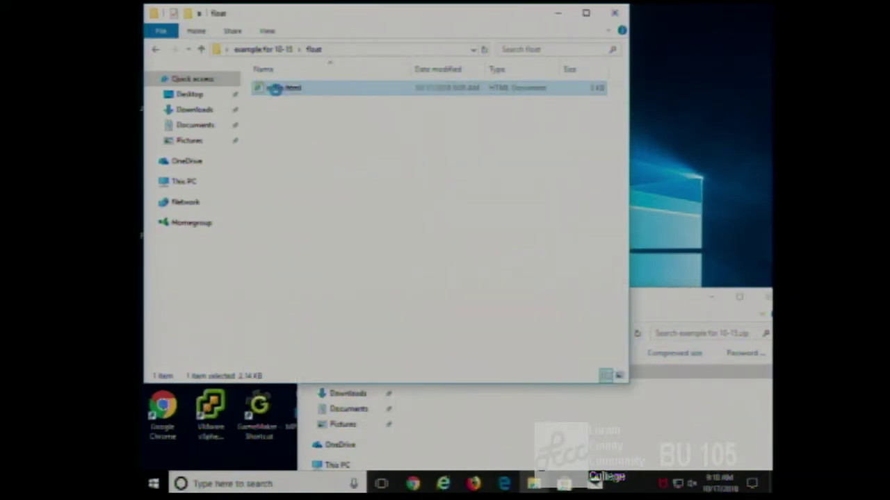
- In Notepad++, change #section2's float from right to left, save index.html, and return to Chrome
right_click(278, 94)
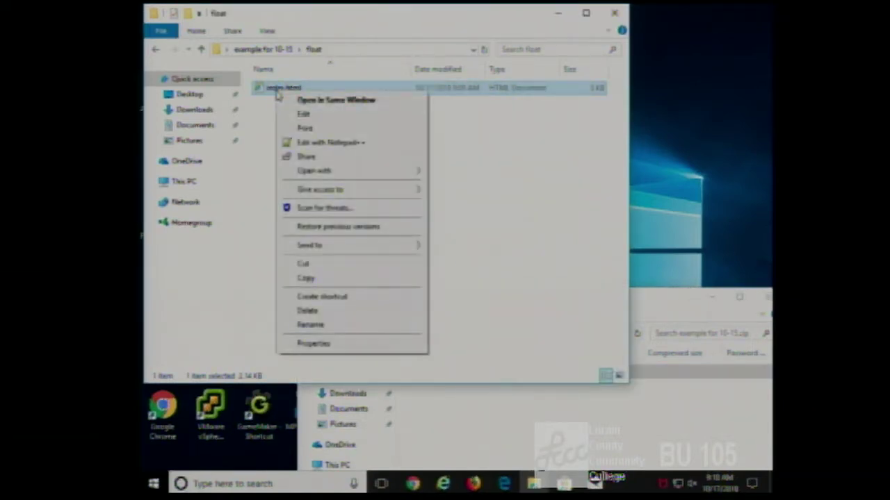
left_click(324, 144)
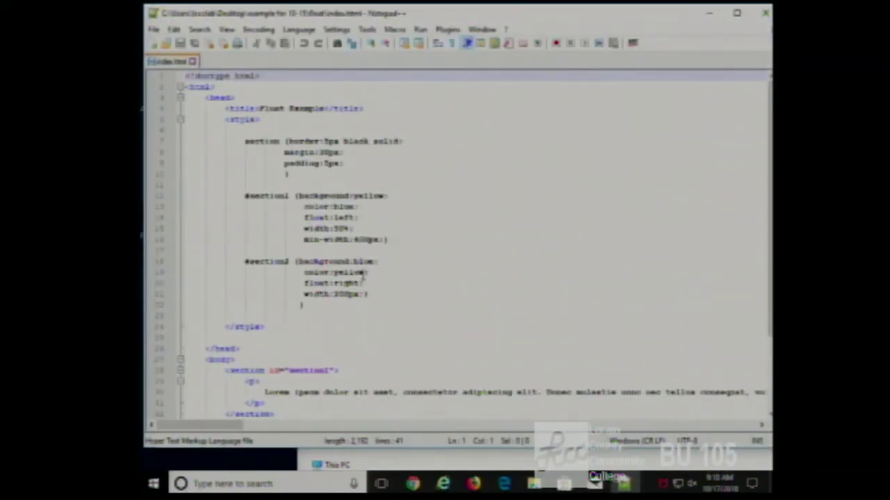
left_click_drag(361, 283, 335, 283)
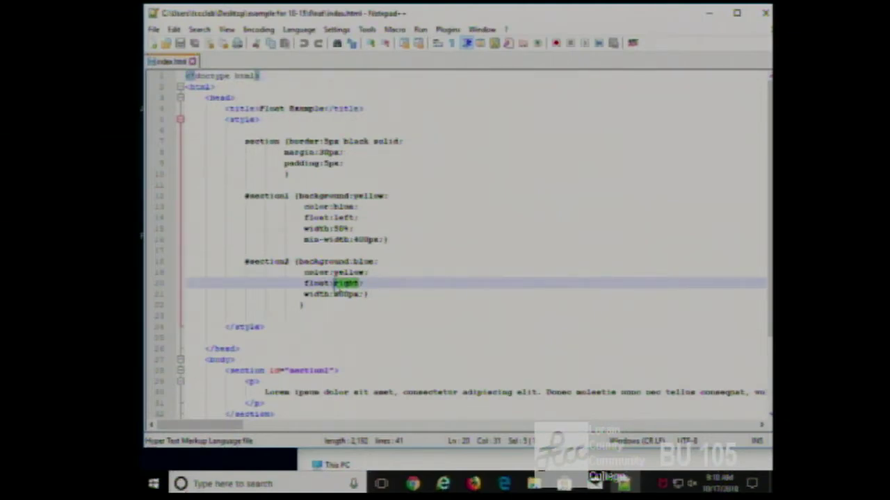
type("left")
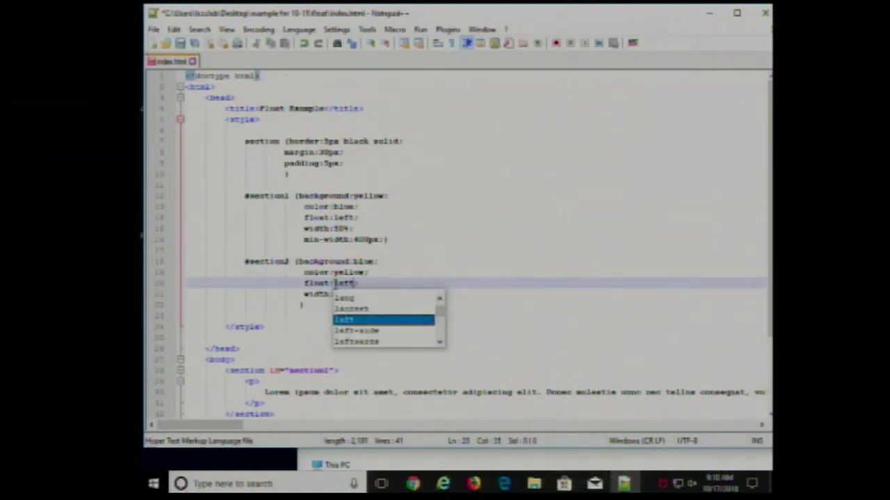
left_click(180, 44)
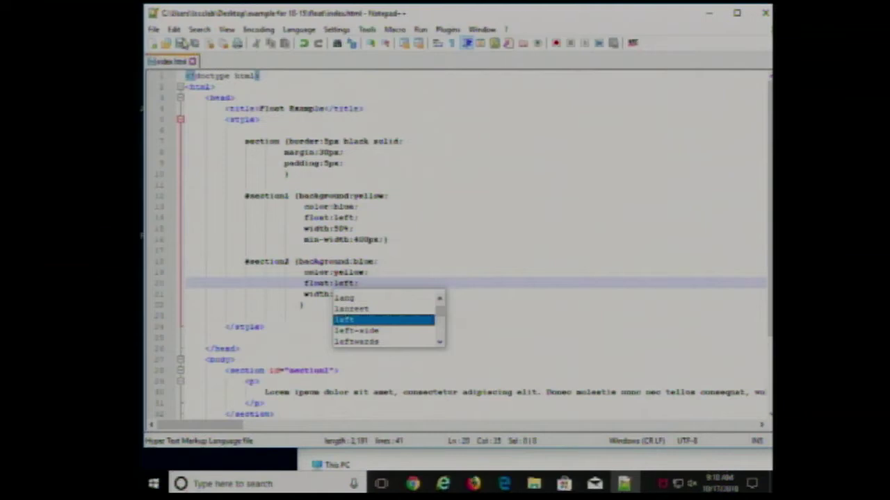
left_click(413, 484)
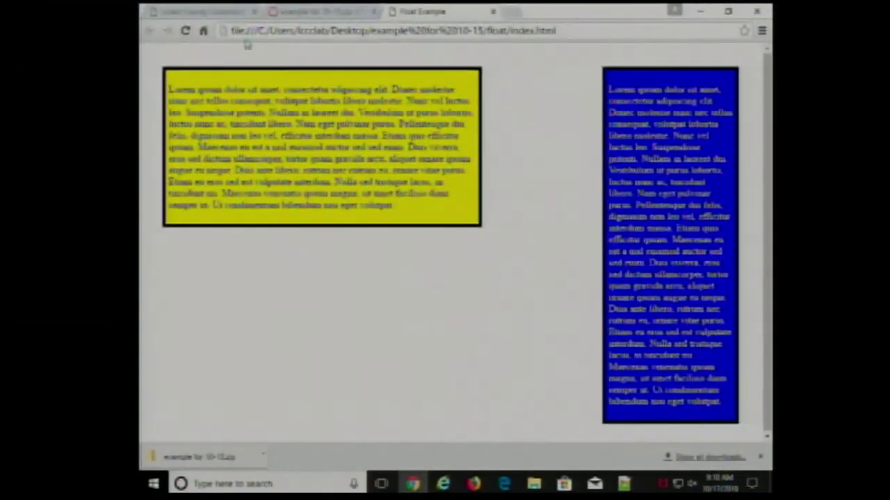
- Reload the Float Example page to see the blue box beside the yellow one, then return to Notepad++
left_click(185, 30)
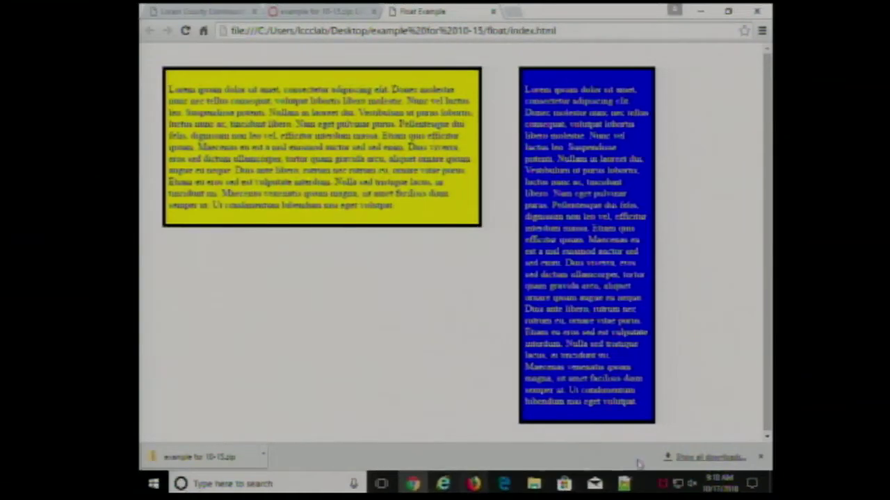
left_click(624, 483)
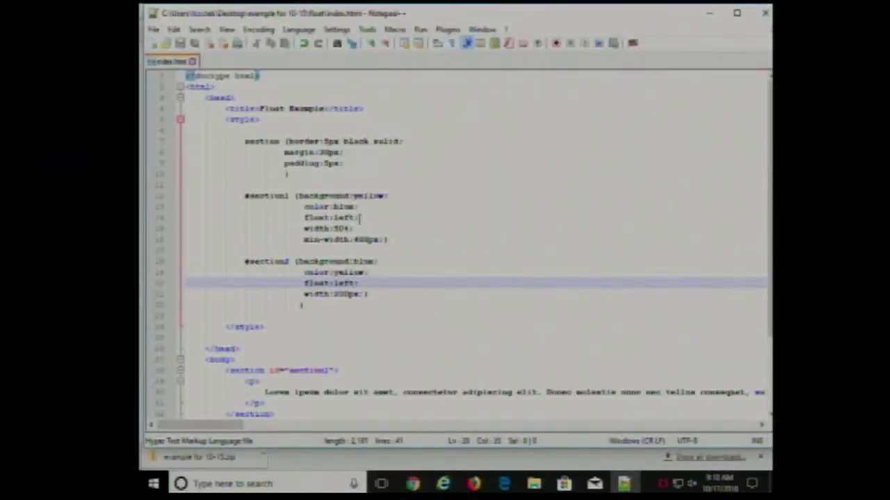
- Highlight #section1's width:50% and #section2's width:200px rules in index.html
left_click_drag(303, 229, 386, 233)
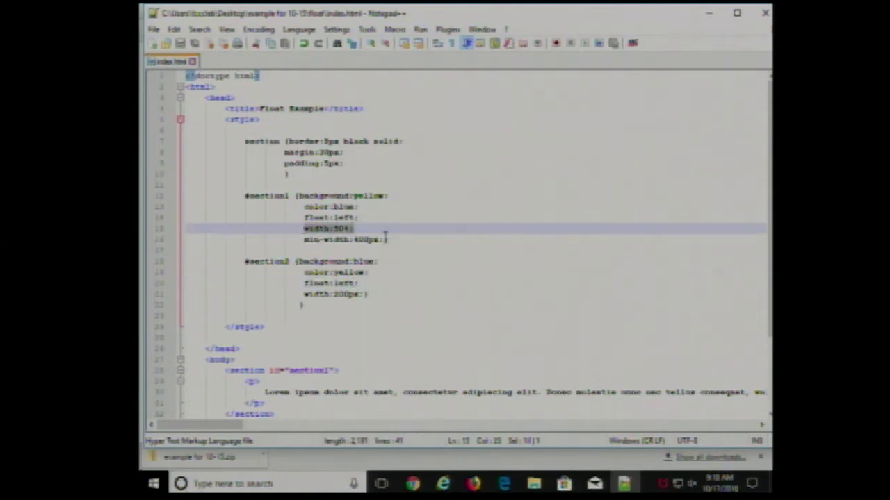
left_click(301, 295)
left_click_drag(301, 295, 360, 295)
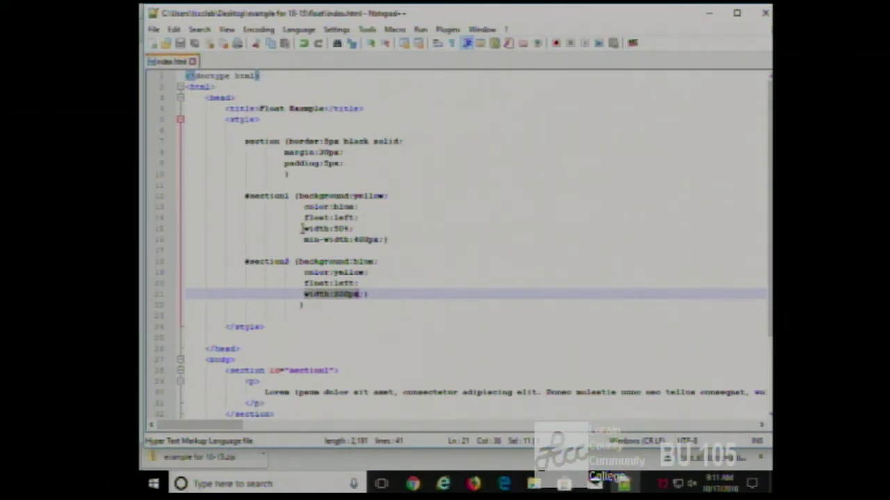
- Highlight #section1's width:50% and min-width:400px, then restore Chrome to a smaller window
left_click_drag(303, 230, 354, 228)
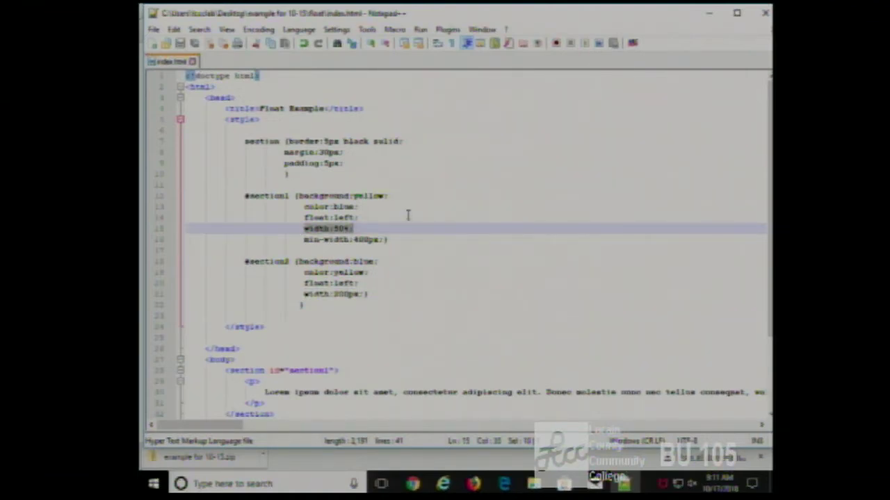
left_click_drag(304, 240, 382, 242)
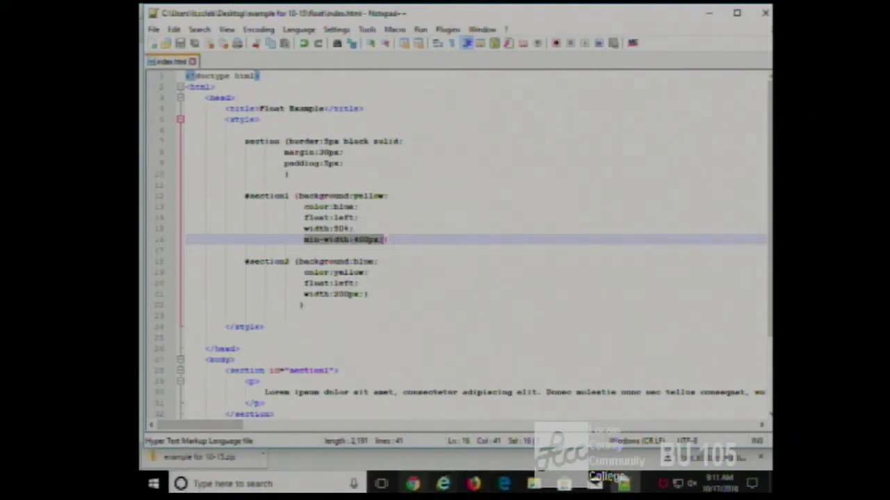
left_click(413, 484)
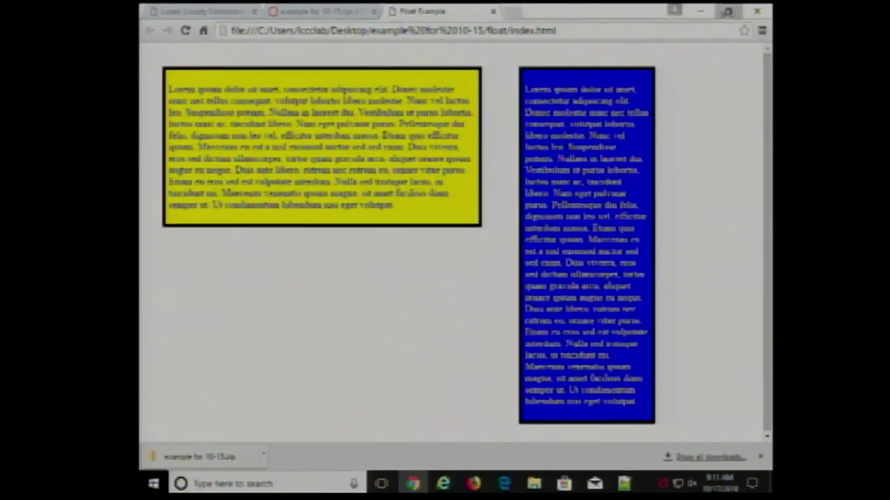
left_click(727, 11)
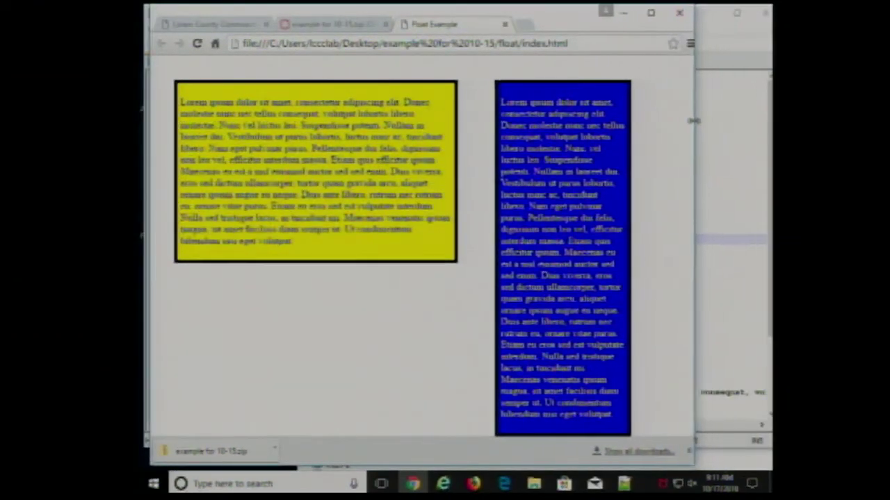